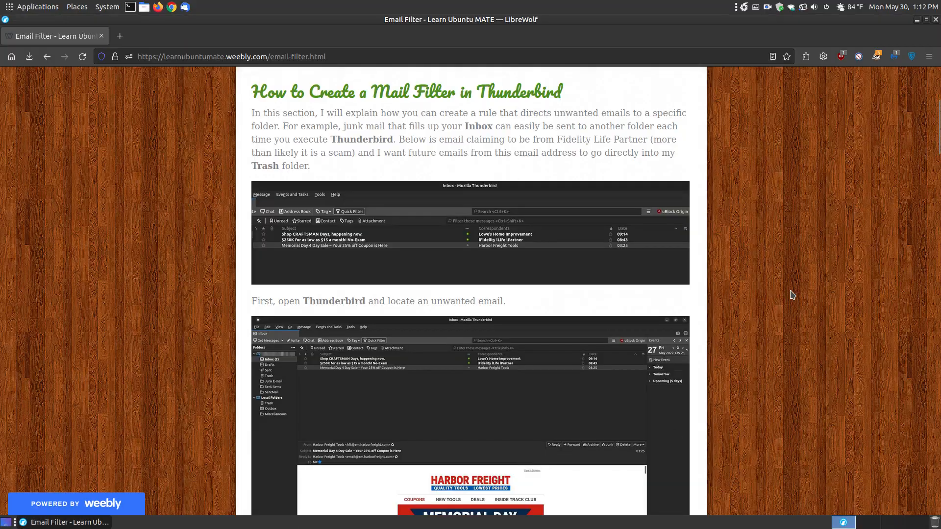
scroll(793, 295, down, 3)
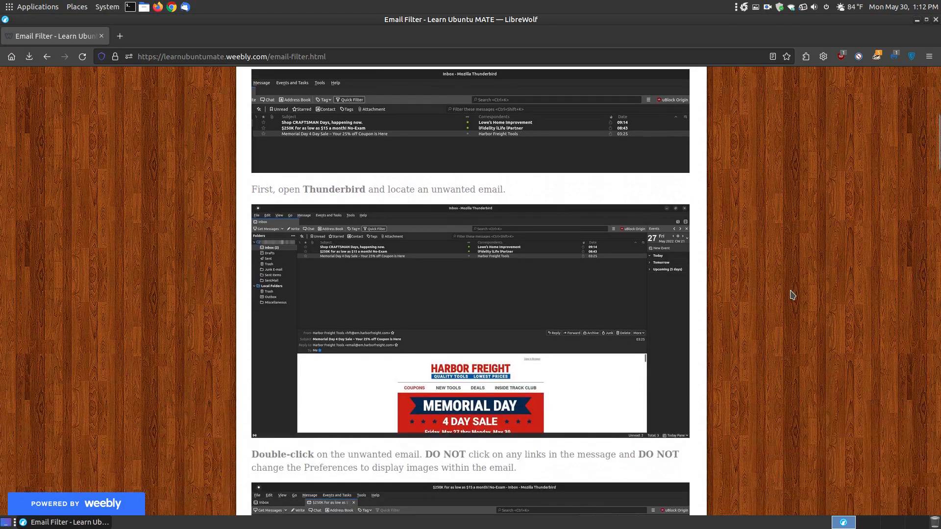
scroll(793, 295, down, 6)
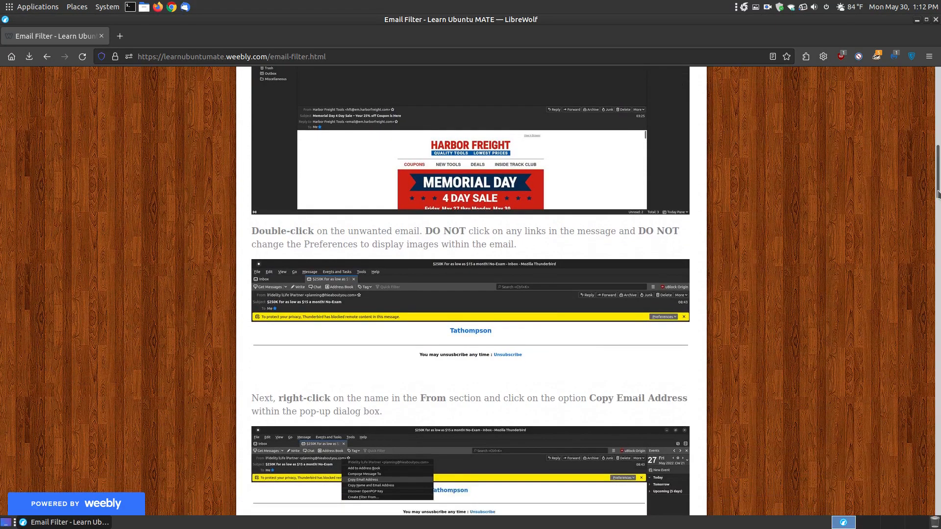
drag(937, 191, 937, 142)
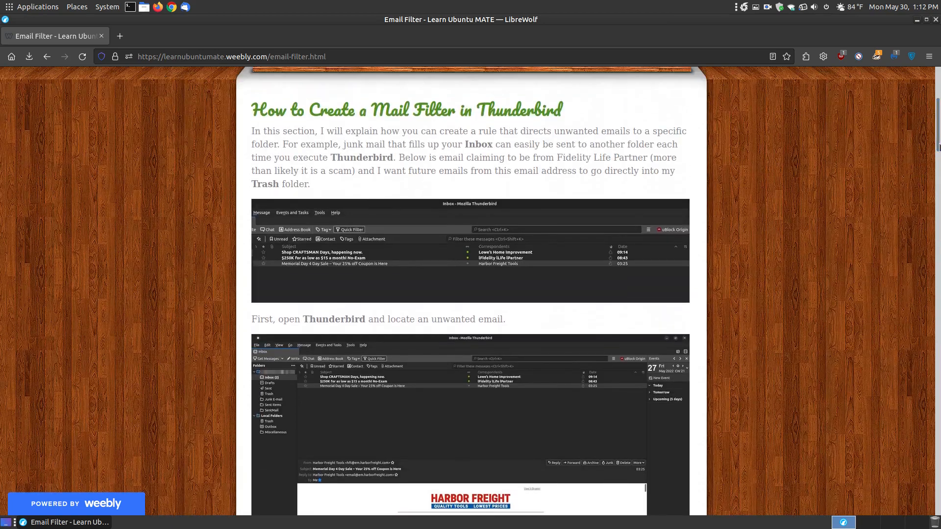
Step: Switch to Thunderbird and open the "Notifications" message from AVirus in the Inbox
click(917, 20)
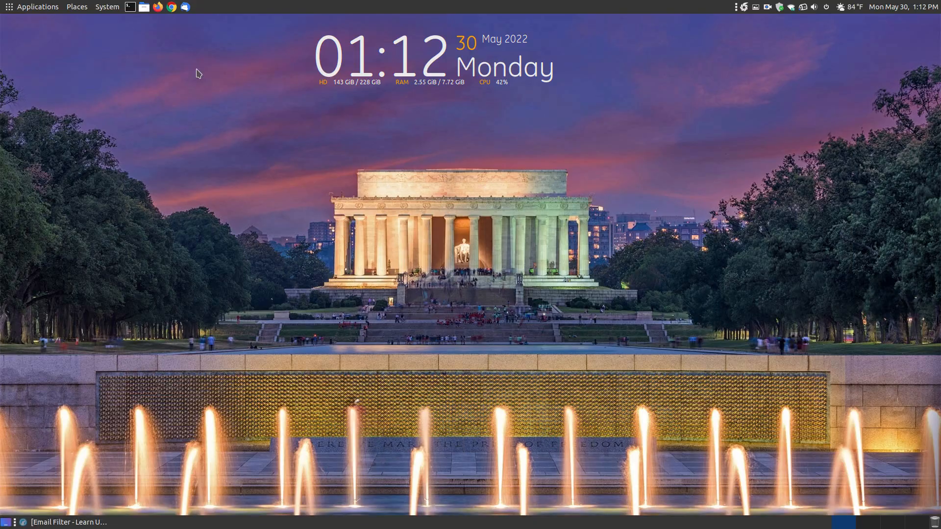
click(186, 7)
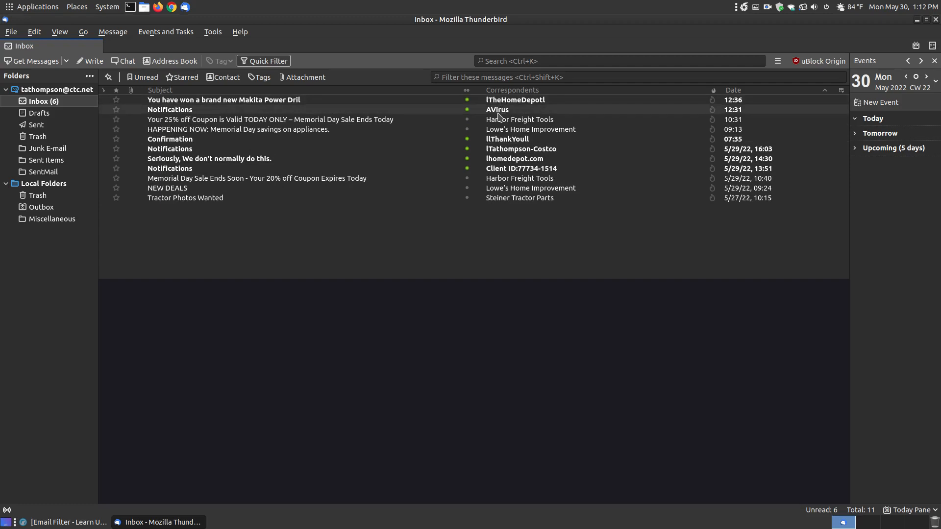
double_click(186, 113)
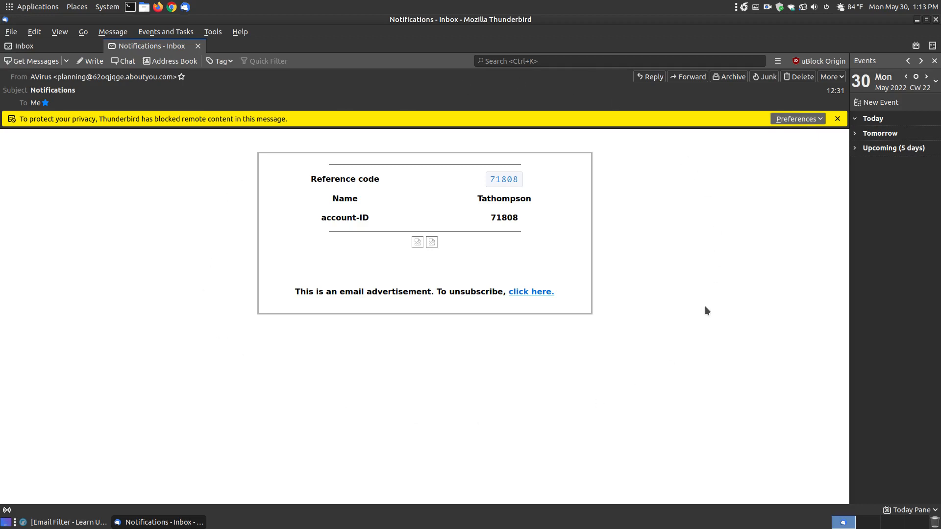
Step: Copy the email address of the AVirus sender and start a new filter from this message
right_click(152, 80)
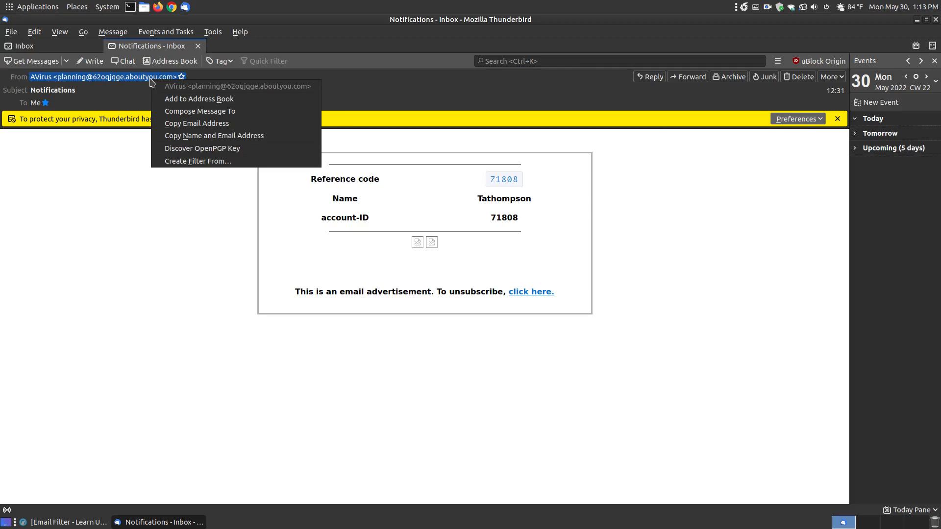
click(209, 126)
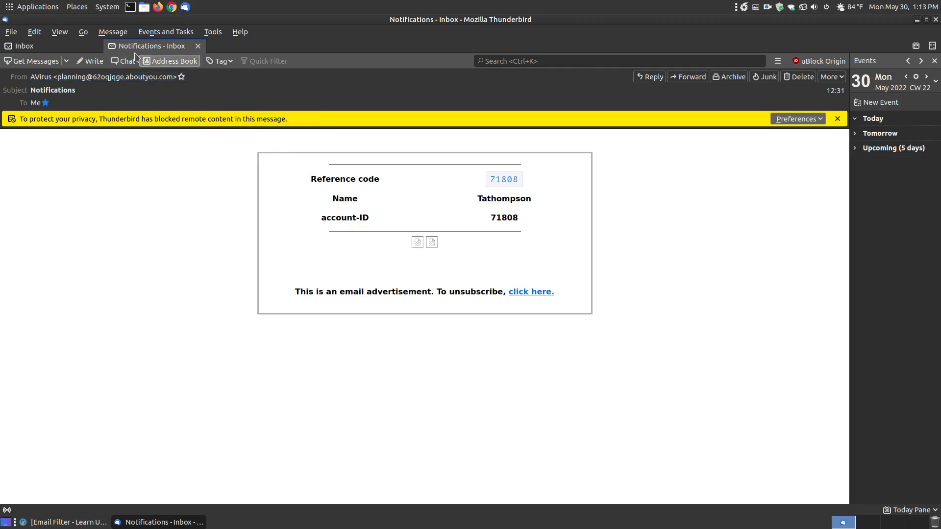
click(117, 32)
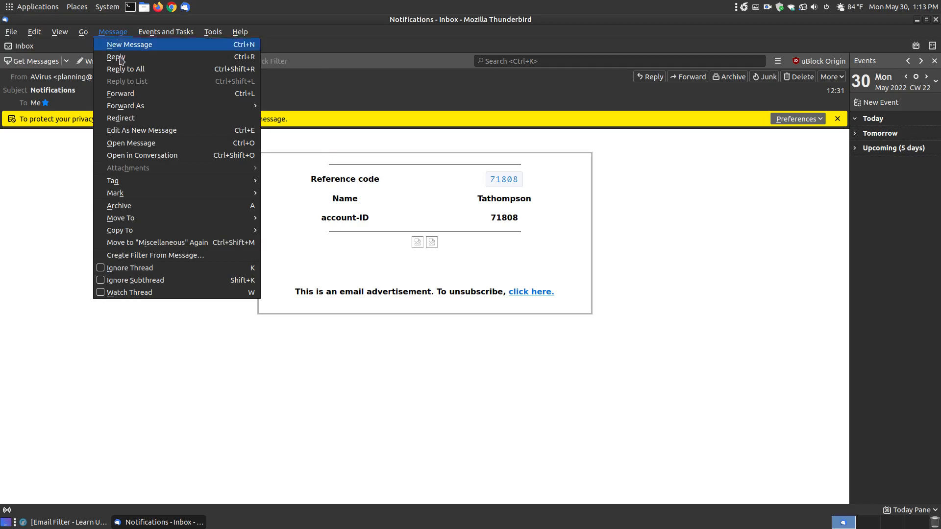
click(180, 255)
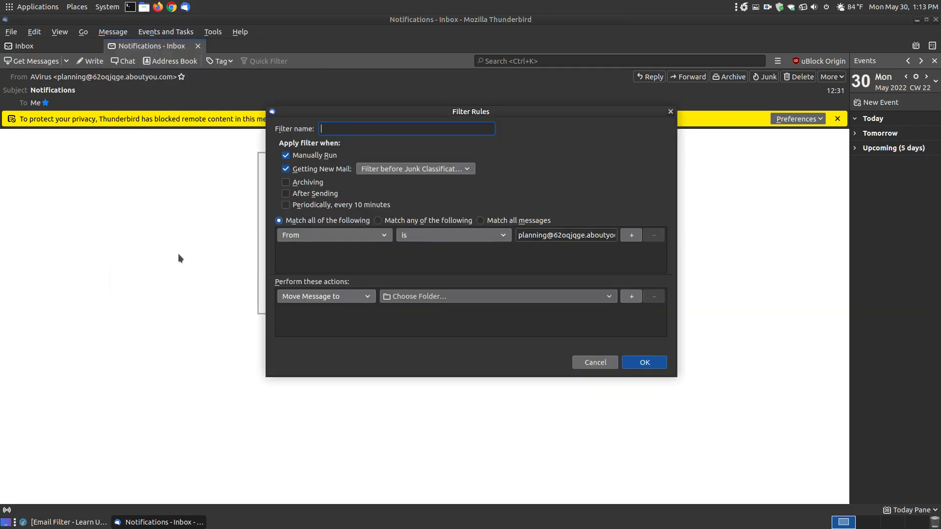
Step: Paste the copied sender address as the filter name
right_click(335, 124)
click(364, 180)
drag(350, 128, 316, 129)
click(325, 129)
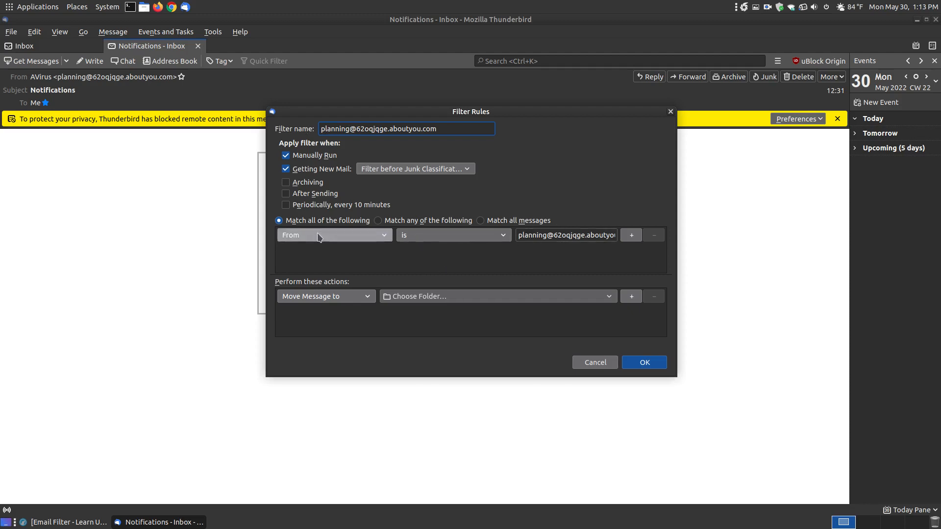
click(496, 237)
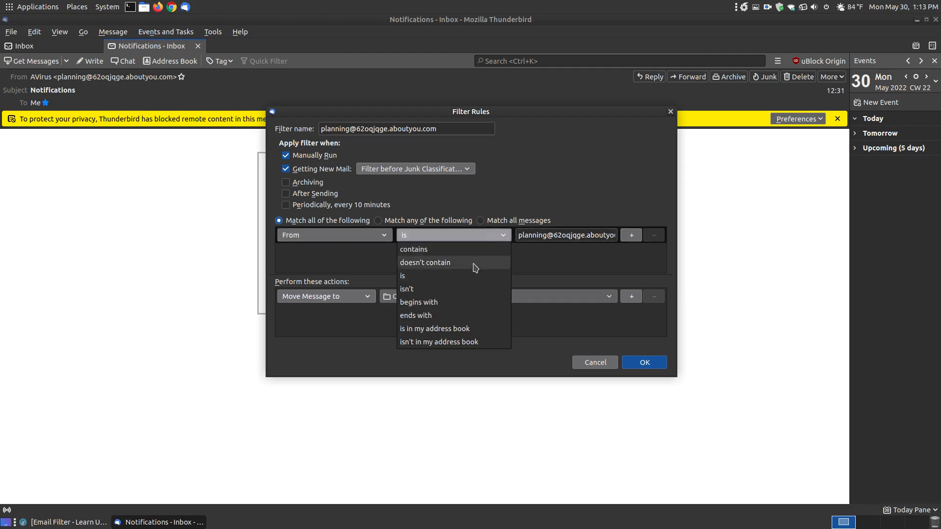
click(557, 237)
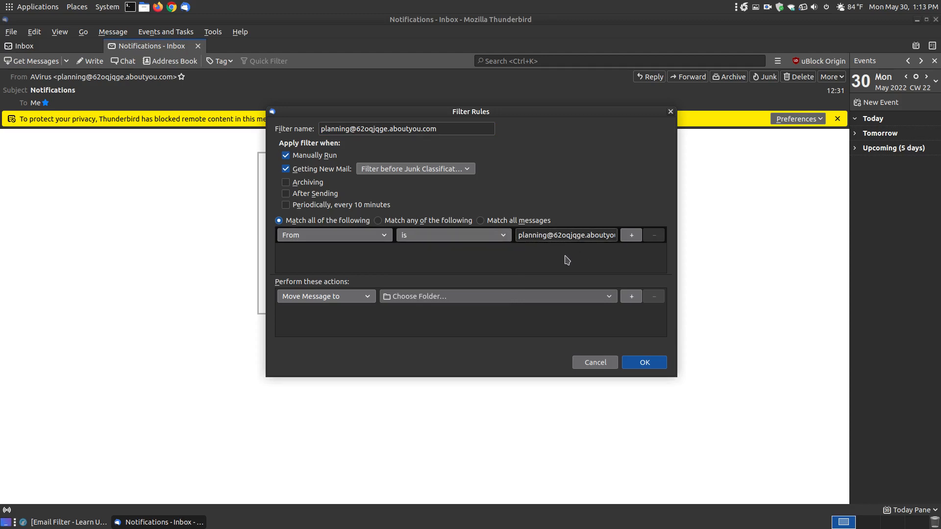
click(514, 238)
click(507, 235)
click(507, 235)
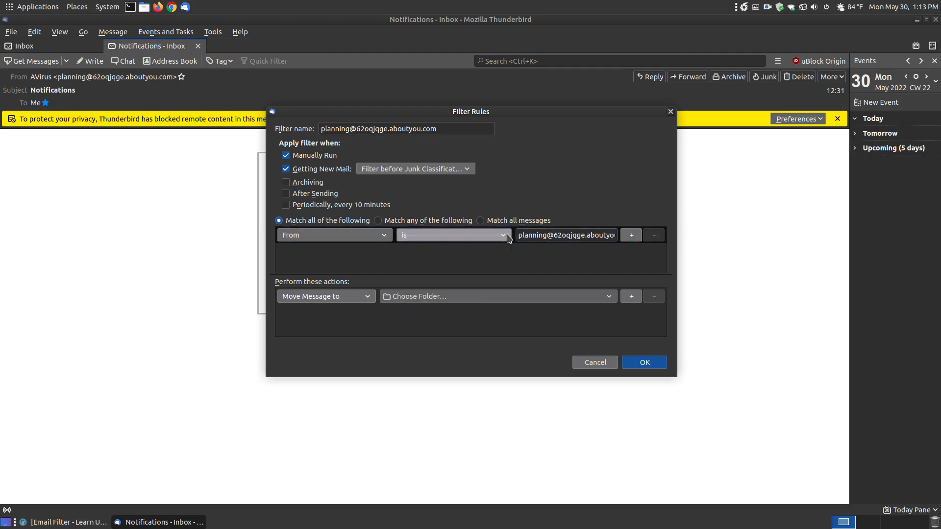
click(542, 256)
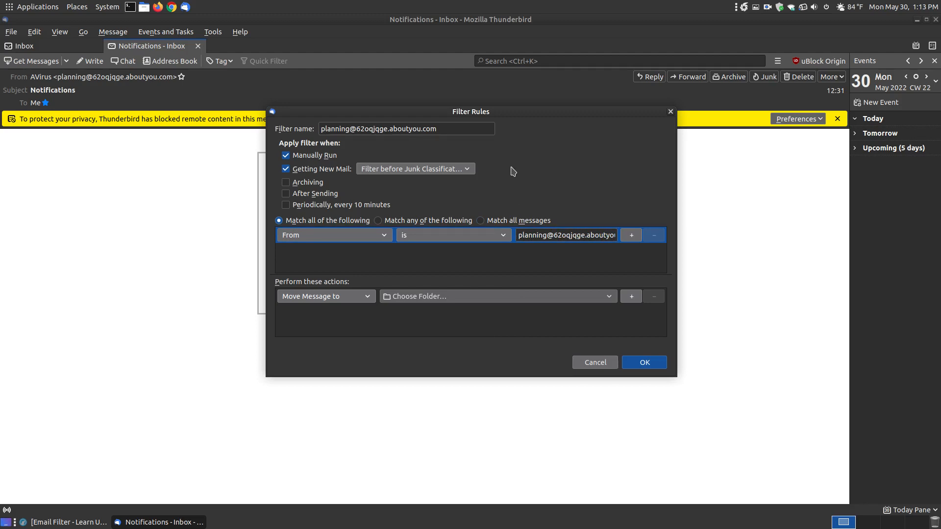
Step: Shorten the filter name by deleting the random subdomain between the @ sign and "aboutyou.com"
click(387, 128)
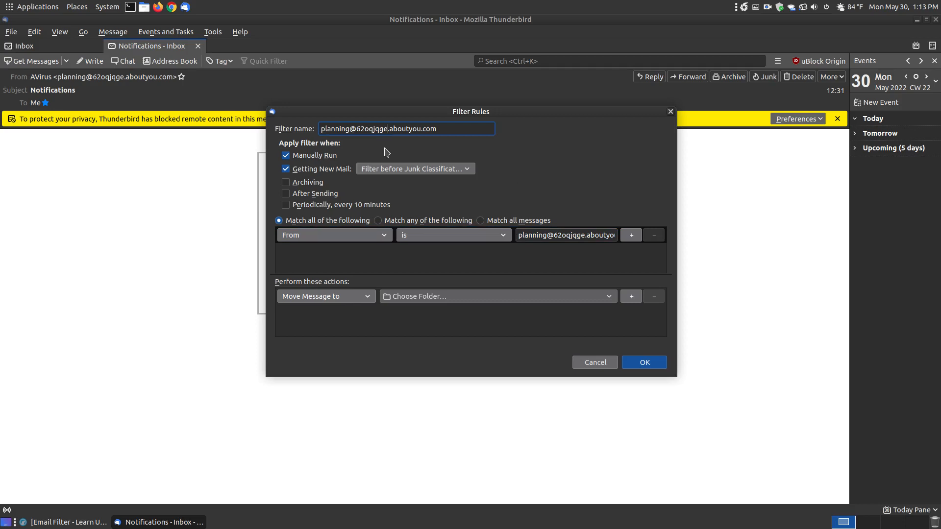
key(BackSpace)
key(BackSpace)
key(BackSpace)
key(BackSpace)
key(BackSpace)
key(BackSpace)
key(BackSpace)
key(BackSpace)
key(Delete)
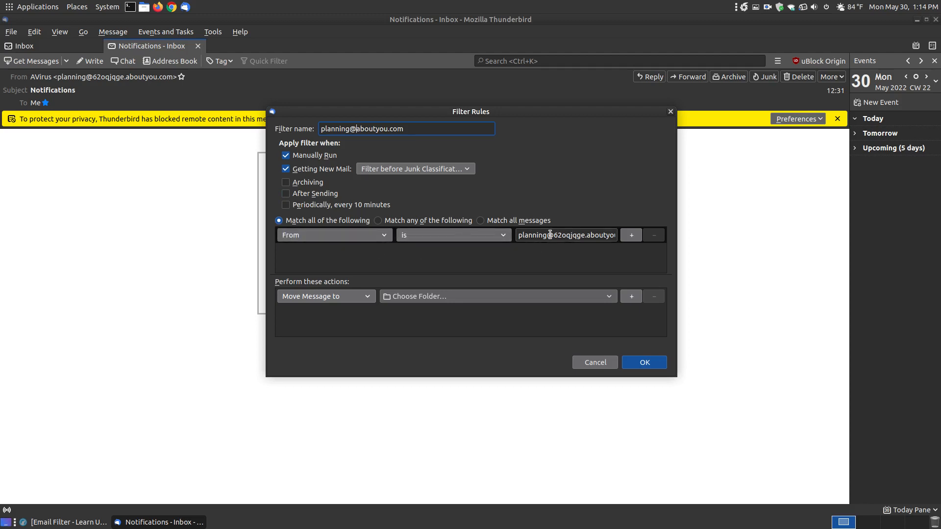
Step: Set the filter to move matching messages to the mail account's Trash folder and try to save it
click(454, 235)
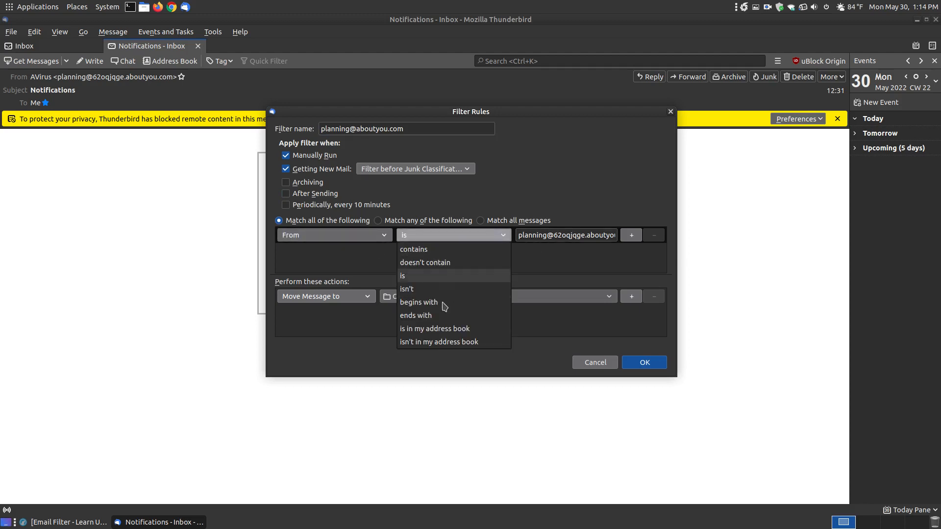
click(493, 189)
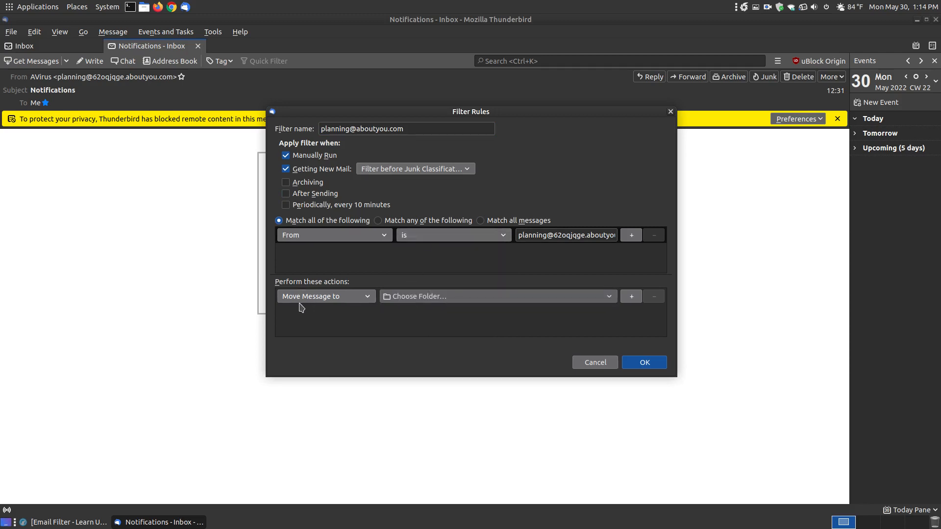
click(608, 298)
mouse_move(468, 326)
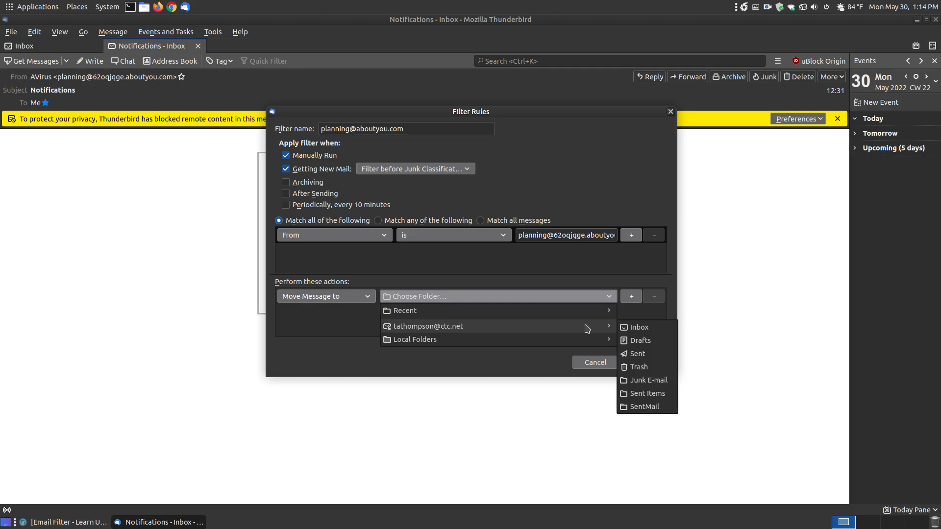
click(639, 367)
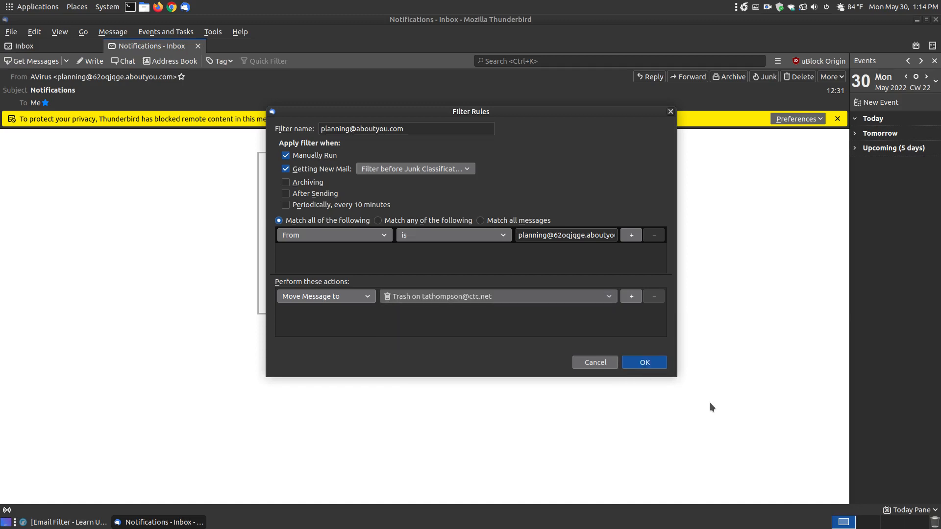
click(661, 367)
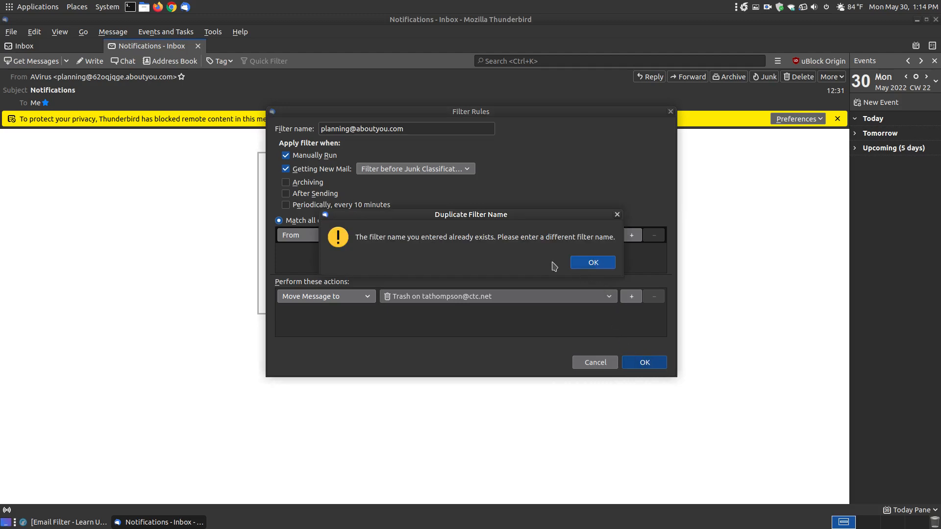
click(601, 264)
Step: Insert "-2" before ".com" in the filter name and save the filter
click(374, 128)
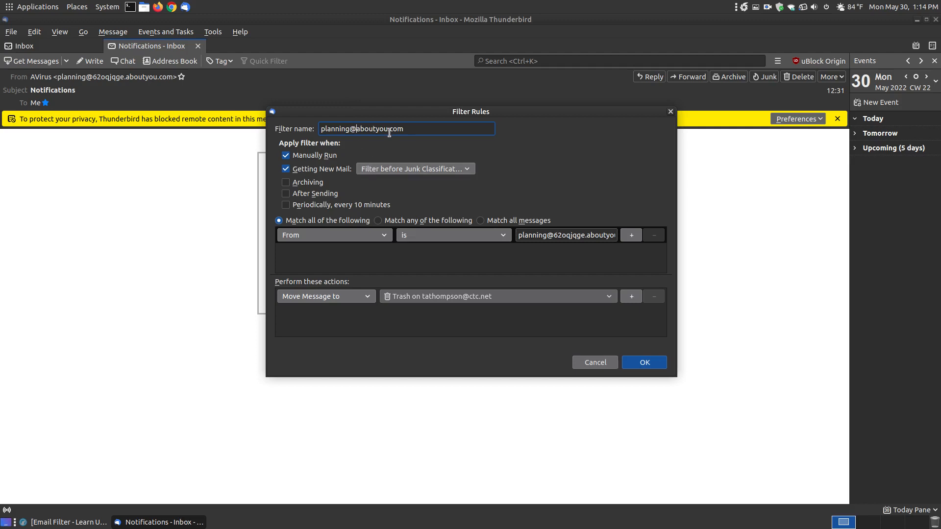
text(-2)
click(642, 363)
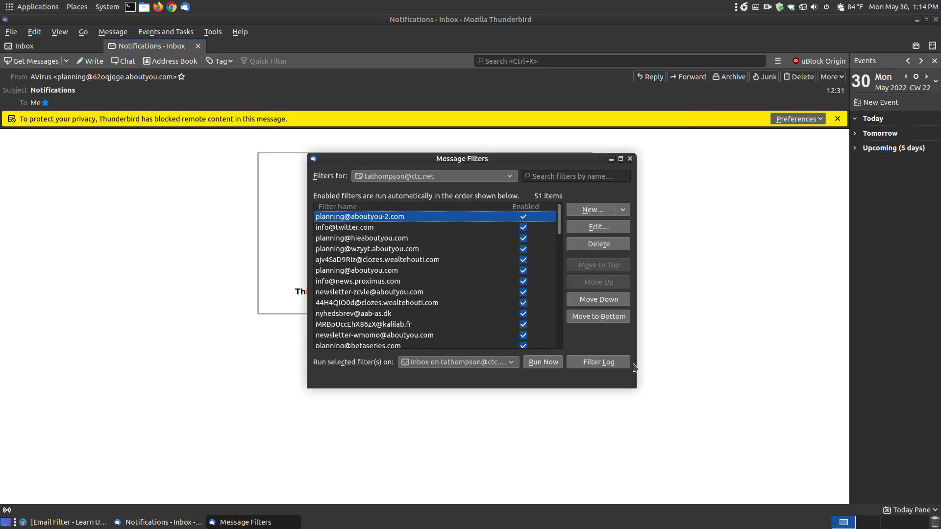
Step: Run the new filter on the Inbox and close the open message and the Message Filters window
click(544, 364)
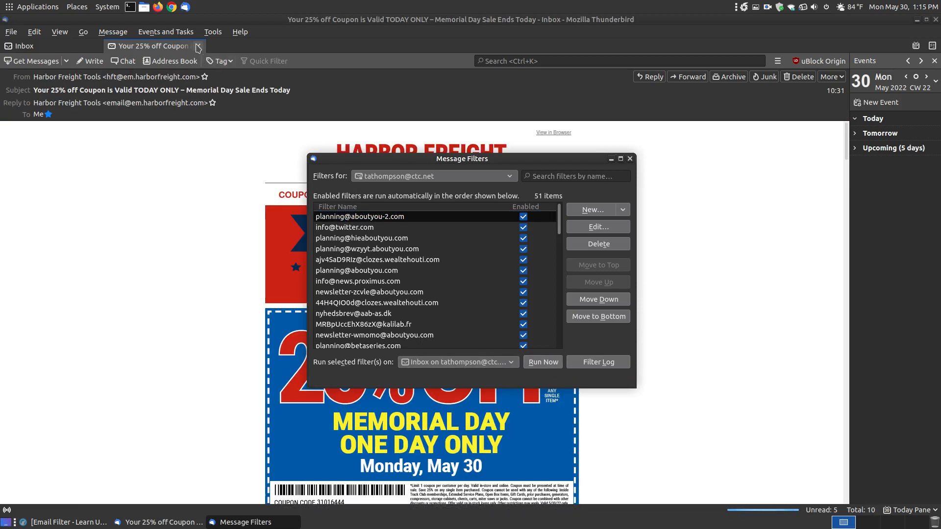
click(198, 47)
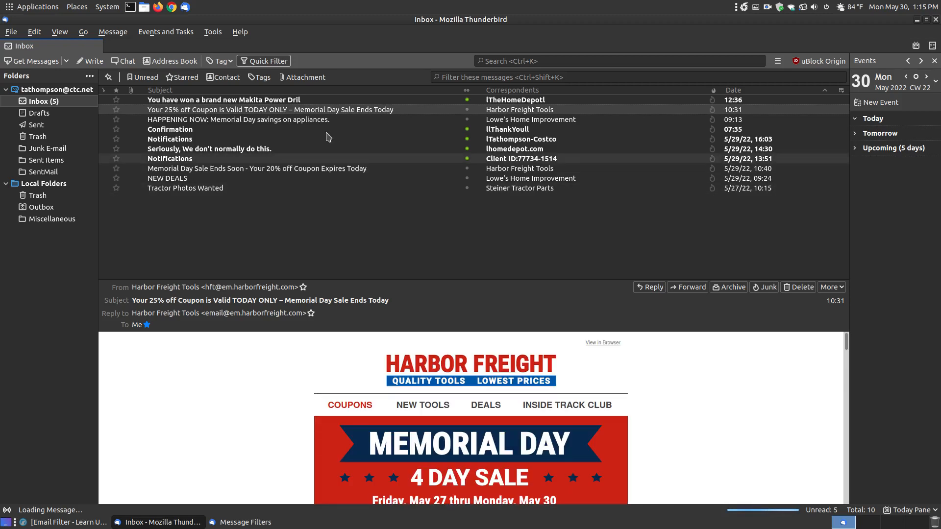
click(271, 523)
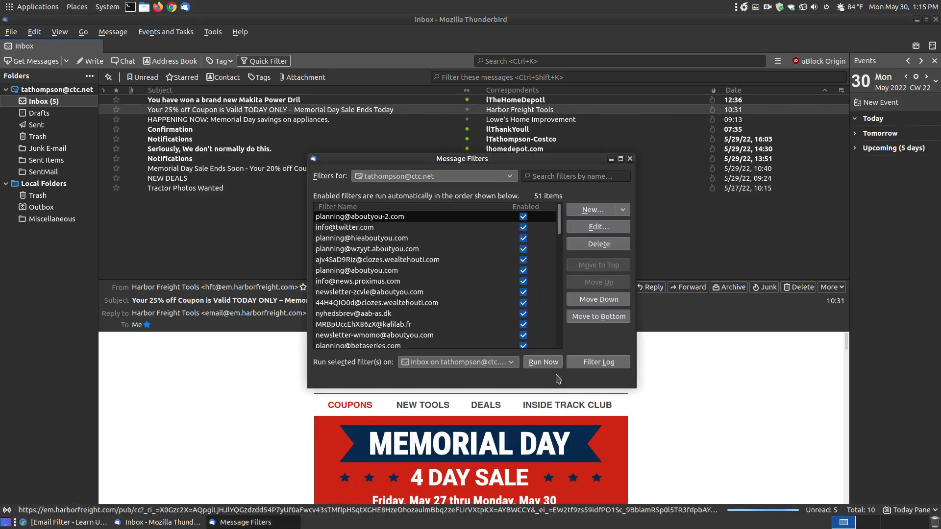
click(630, 159)
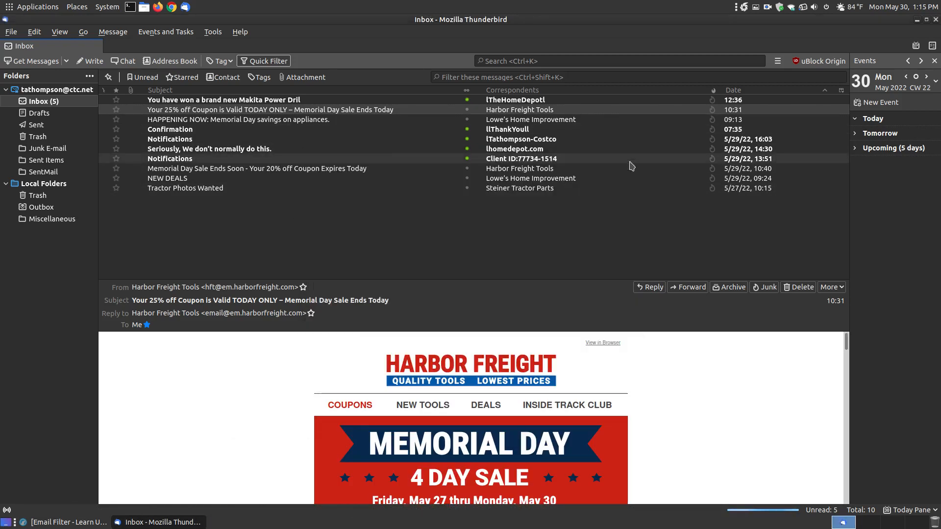
Step: Open the Inbox message "You have won a brand new Makita Power Dril"
double_click(236, 101)
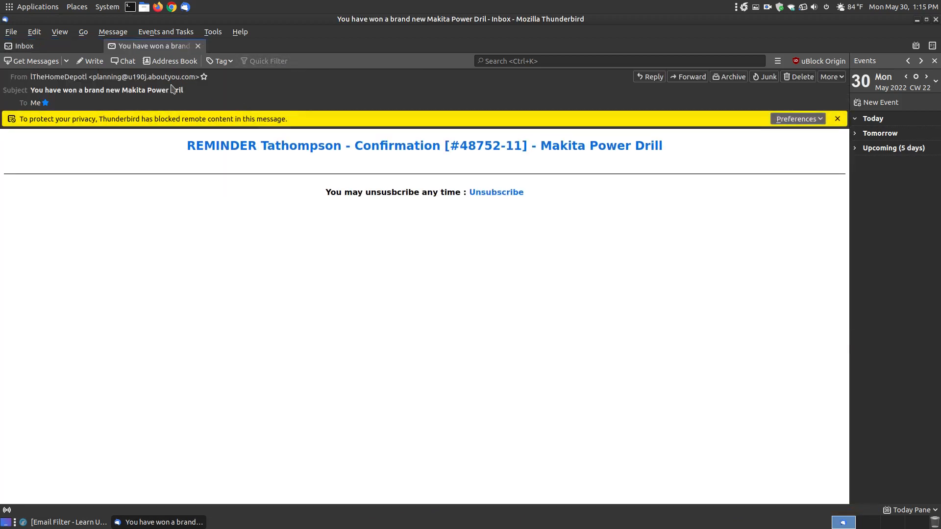
click(117, 32)
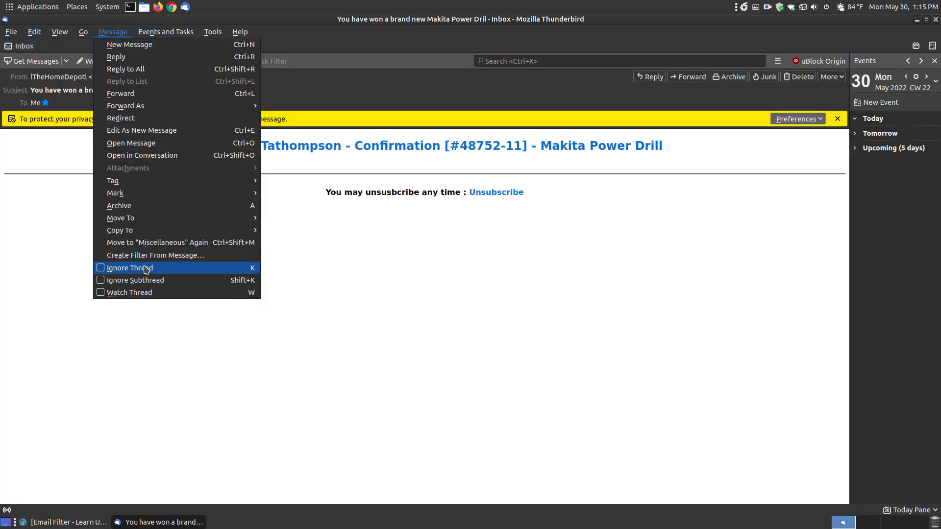
click(379, 47)
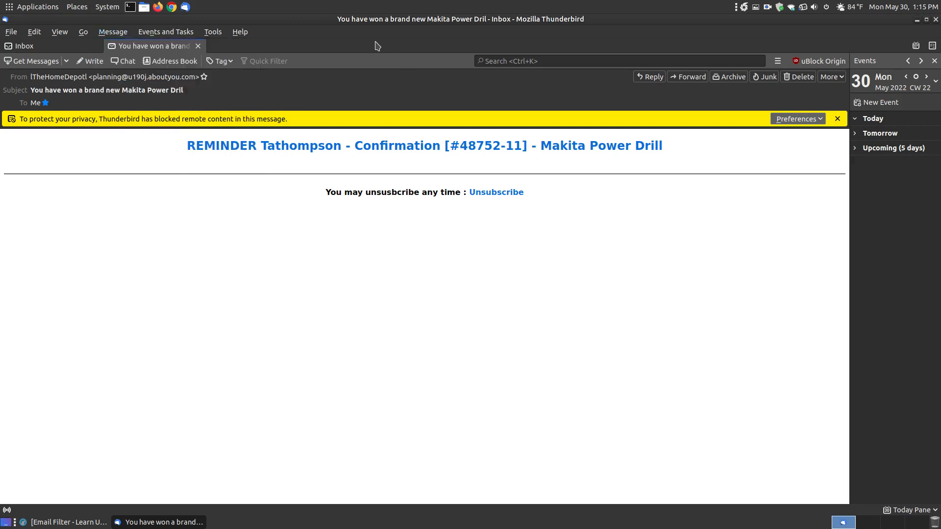
Step: Copy the email address of the lTheHomeDepotl sender and start a new filter from that sender
click(160, 80)
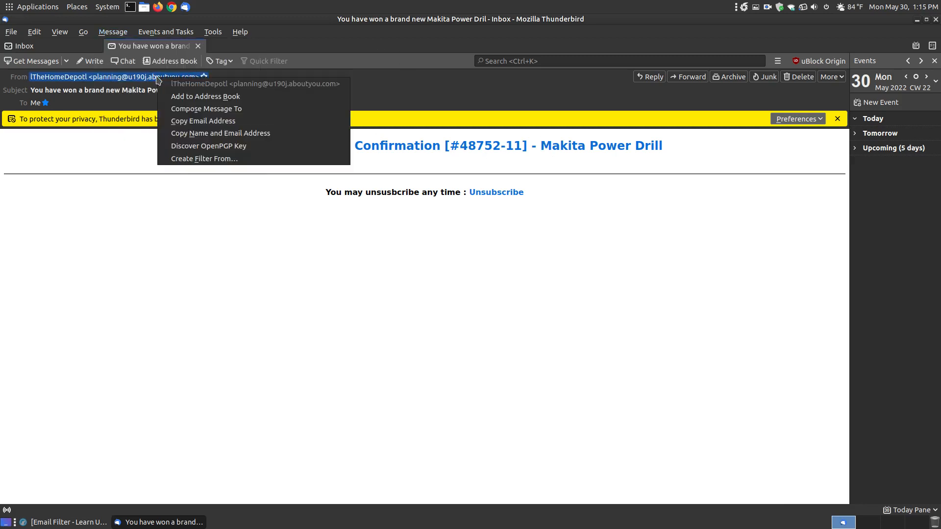
click(208, 122)
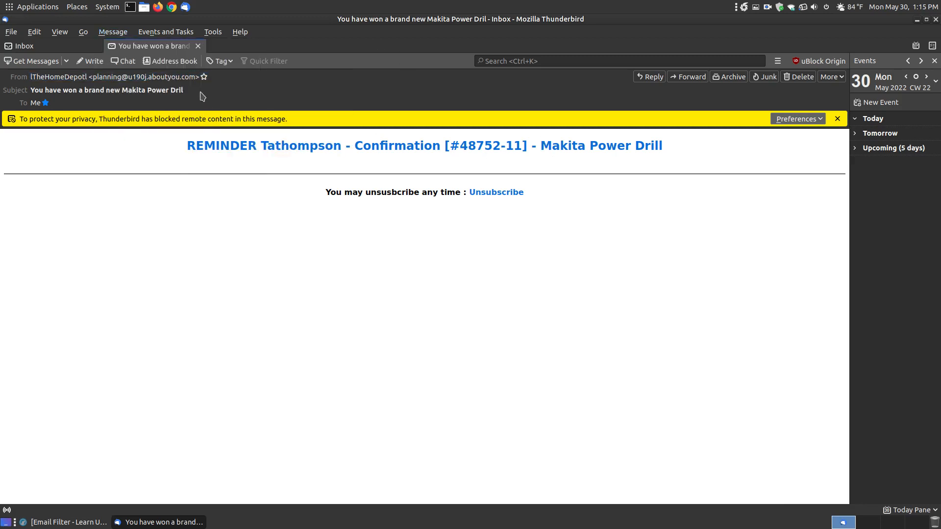
click(184, 80)
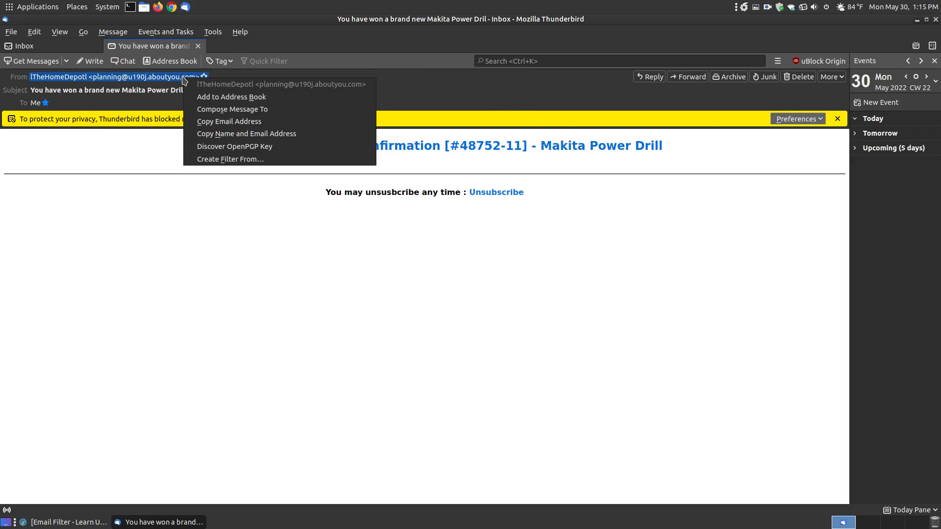
click(243, 161)
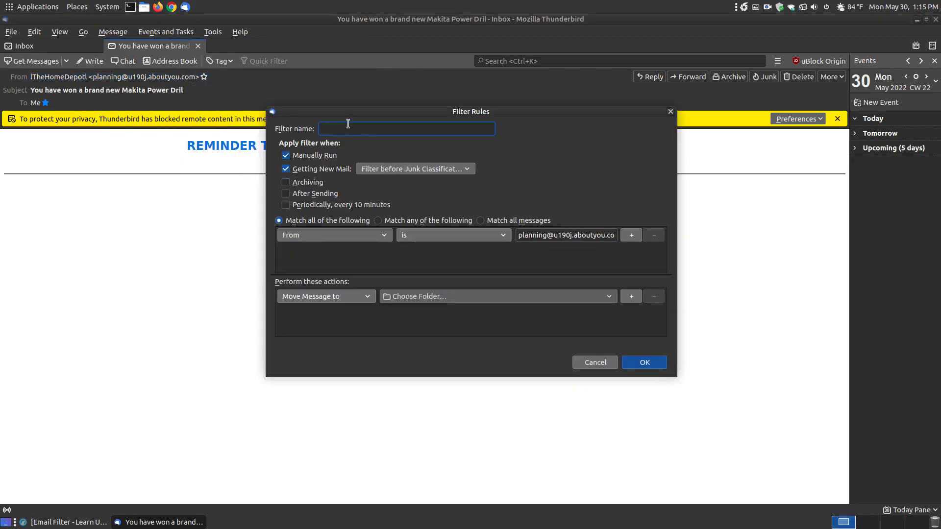
Step: Name the filter with the copied sender address, choose the account's Trash as the destination folder, and save the filter
right_click(348, 124)
click(375, 181)
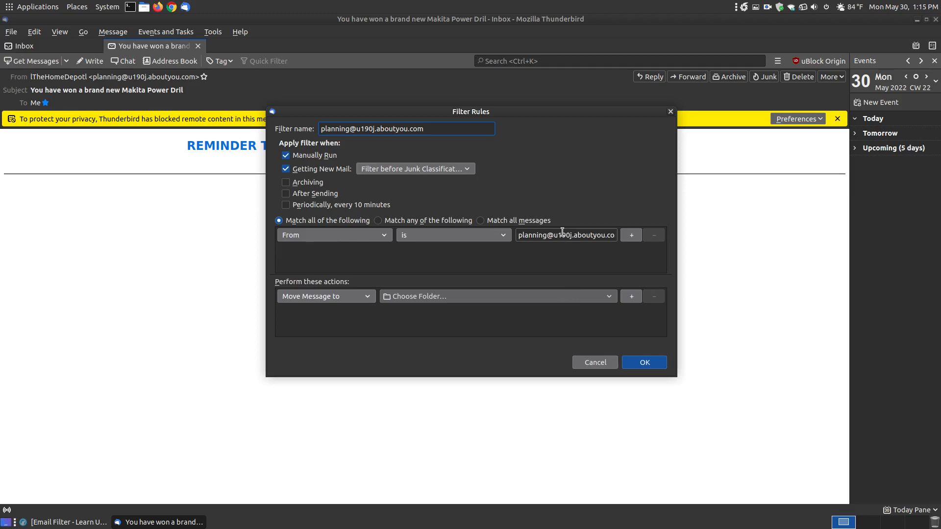
click(519, 293)
mouse_move(518, 327)
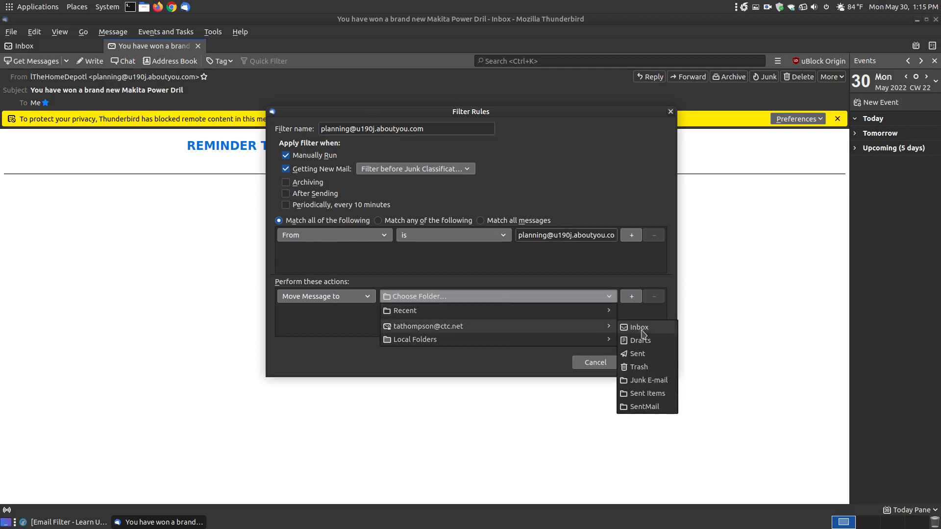
click(658, 368)
click(658, 364)
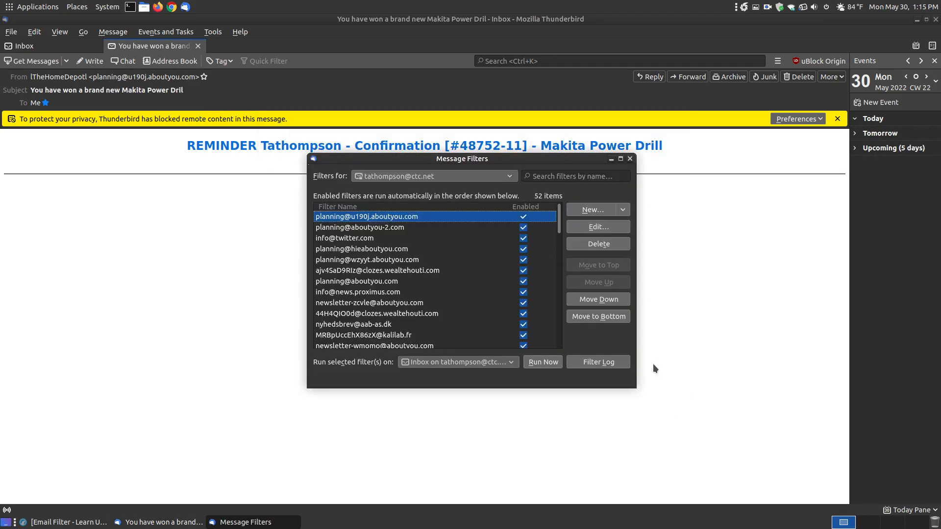
Step: Run the new filter on the Inbox and close the open message and the Message Filters window
click(543, 362)
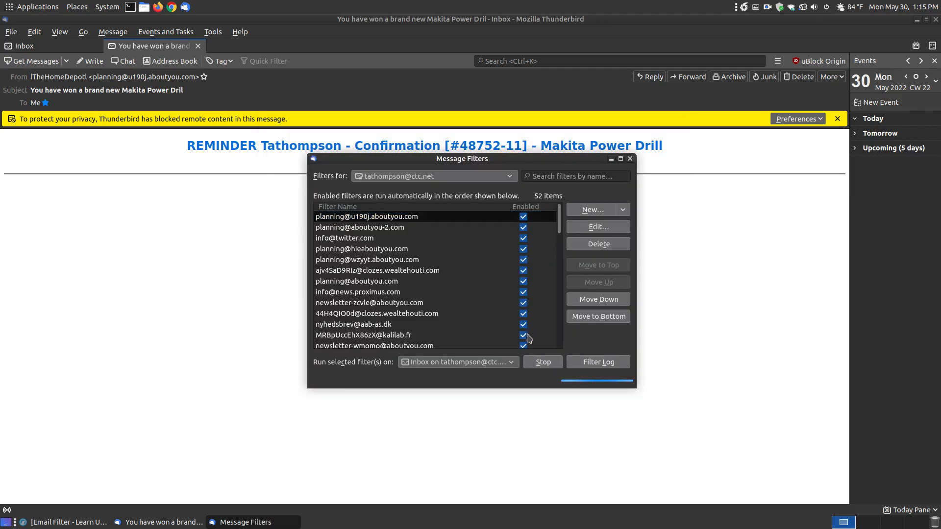
click(695, 184)
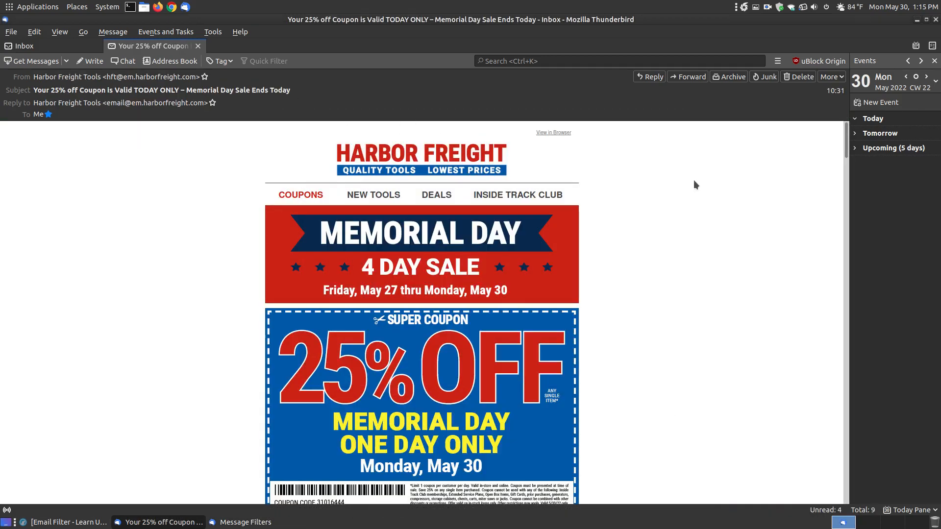
click(198, 46)
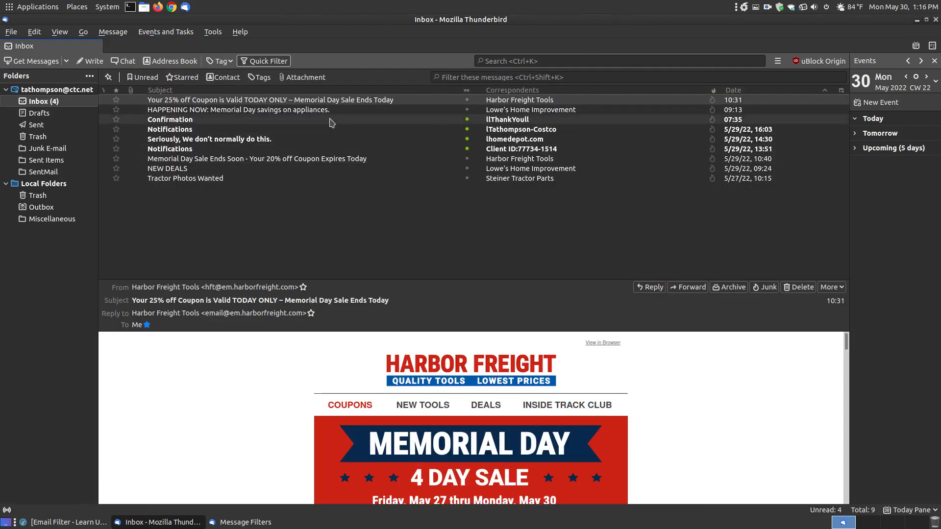
click(243, 522)
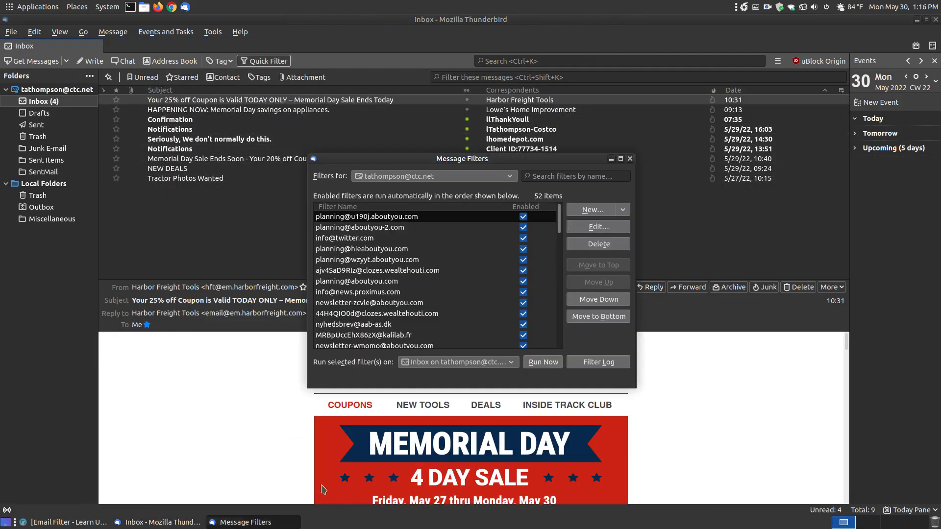
click(629, 159)
Step: Switch to LibreWolf, review the email filter guide's section on adaptive junk filter preferences, and return to Thunderbird
click(98, 520)
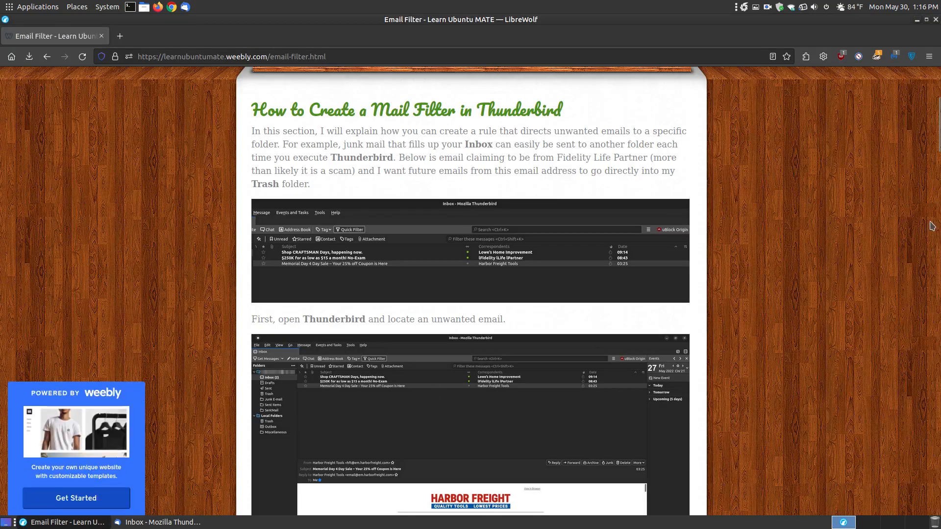
drag(937, 139, 933, 429)
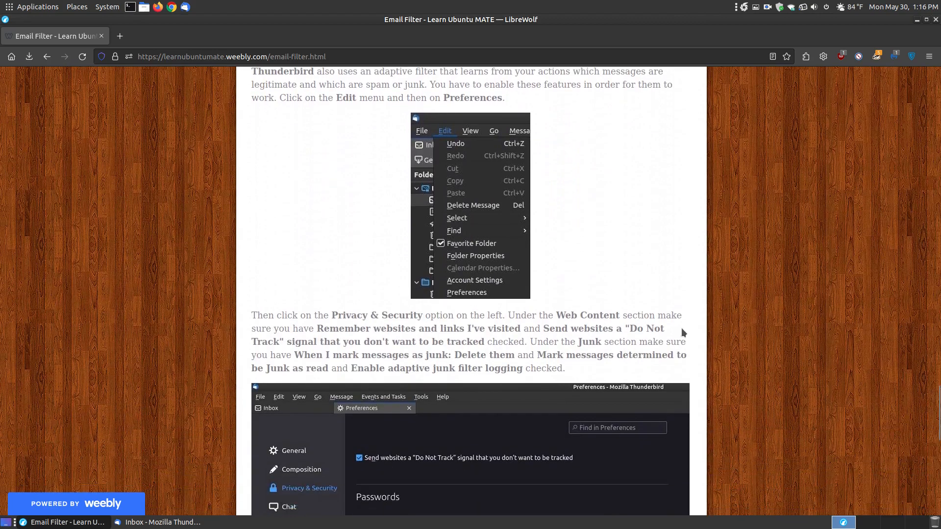
scroll(683, 333, down, 7)
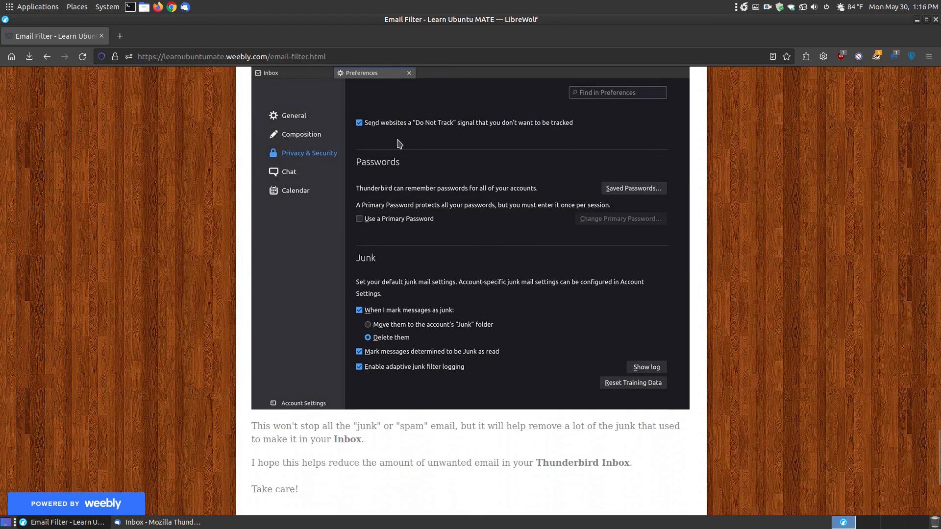
click(917, 20)
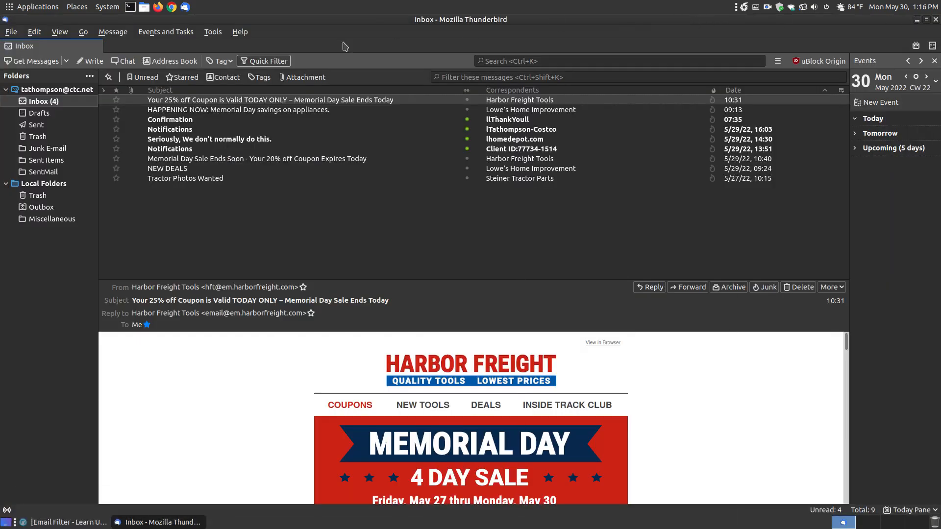
click(68, 523)
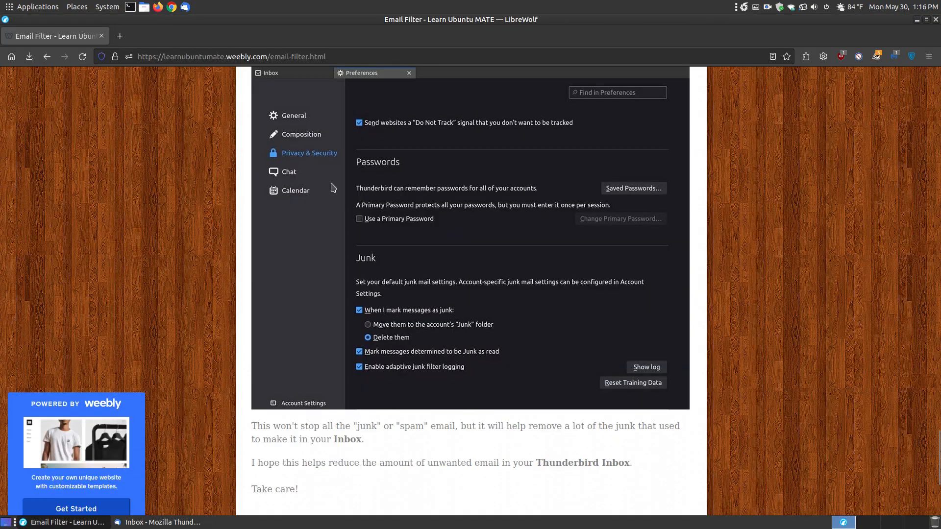
scroll(332, 187, up, 8)
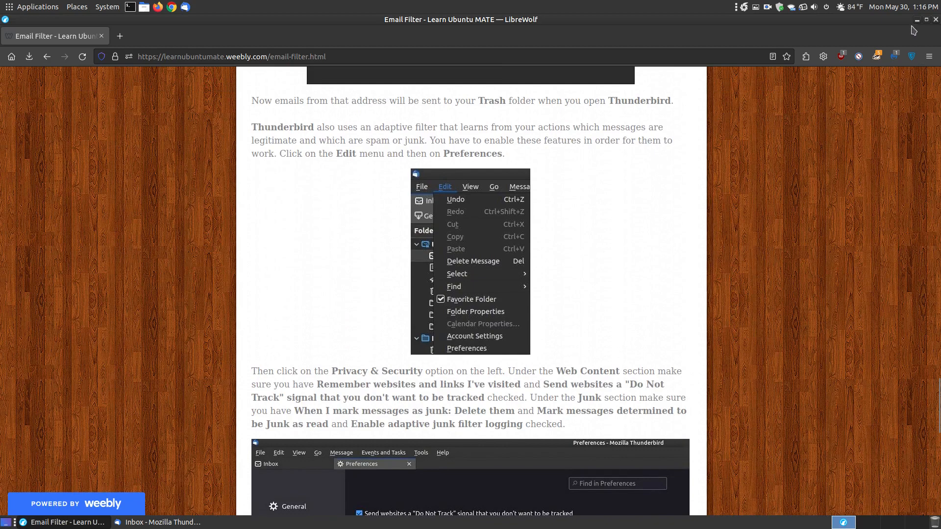
click(917, 22)
Step: Review the Web Content and Junk settings in the Privacy & Security preferences, close the preferences, and minimize Thunderbird
click(41, 31)
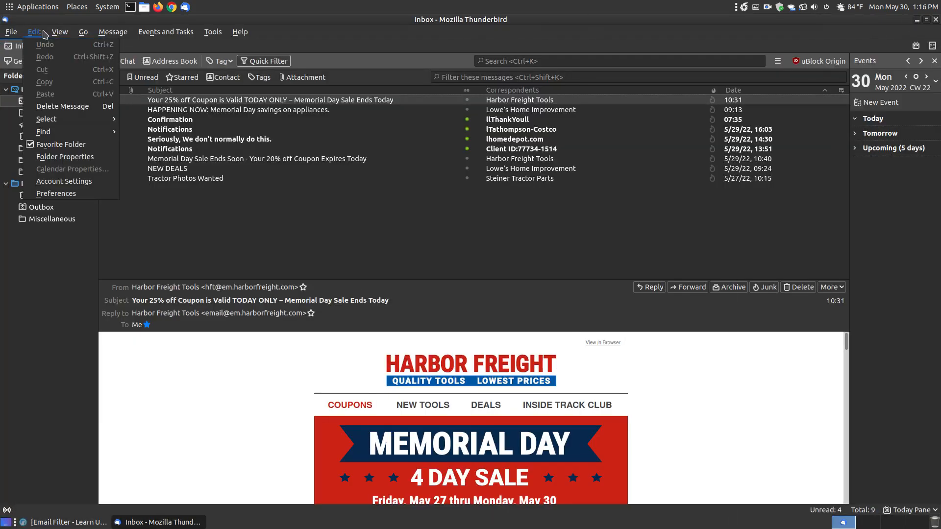
click(49, 194)
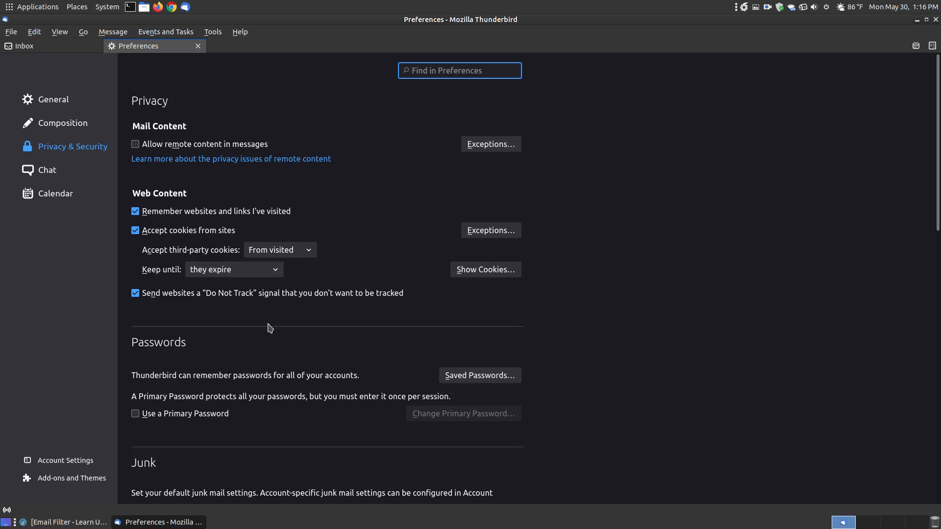
scroll(365, 318, down, 2)
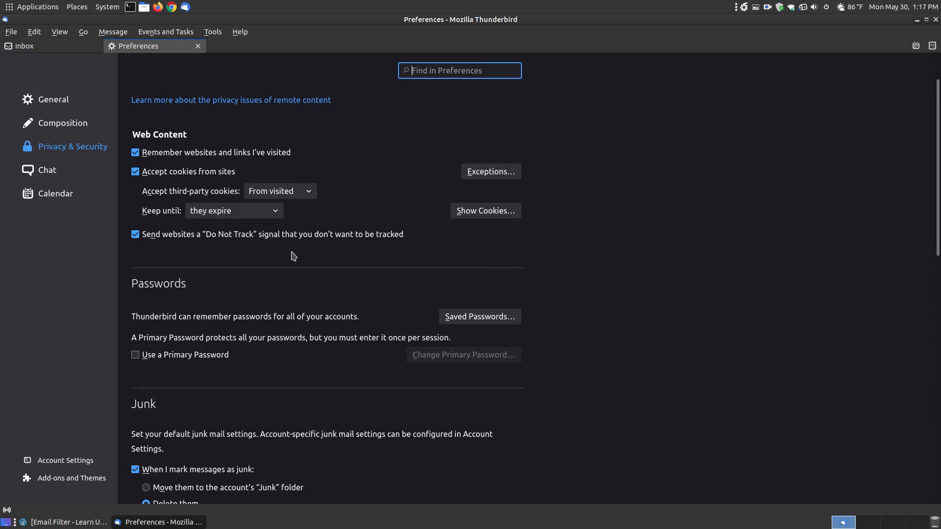
scroll(293, 256, down, 2)
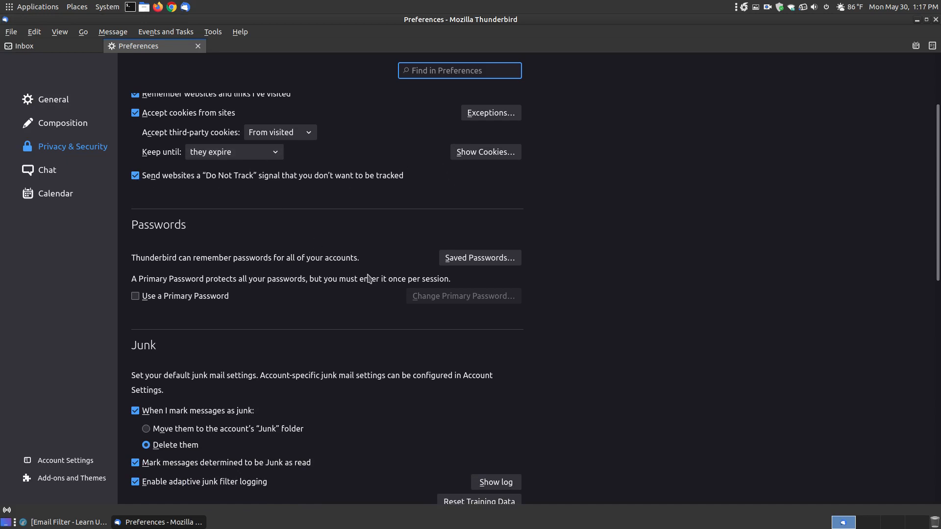
scroll(369, 278, down, 8)
scroll(370, 279, up, 2)
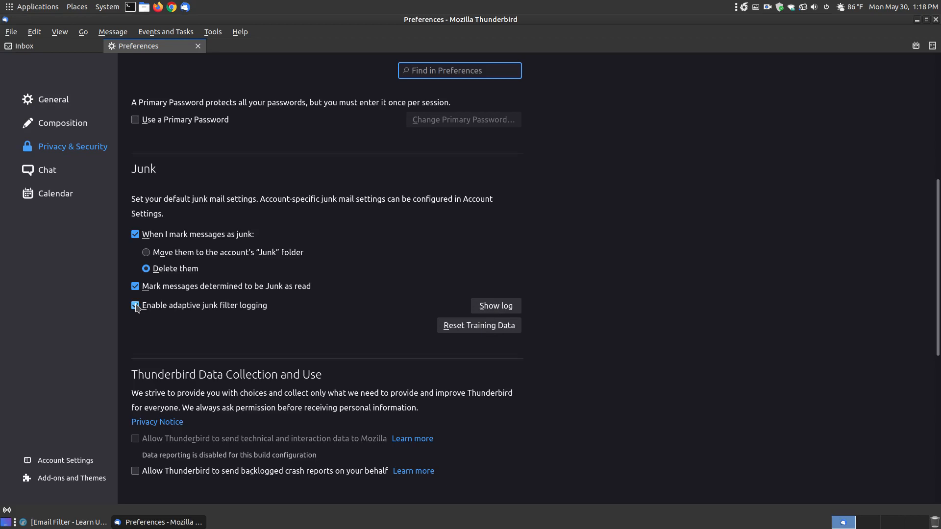
click(198, 45)
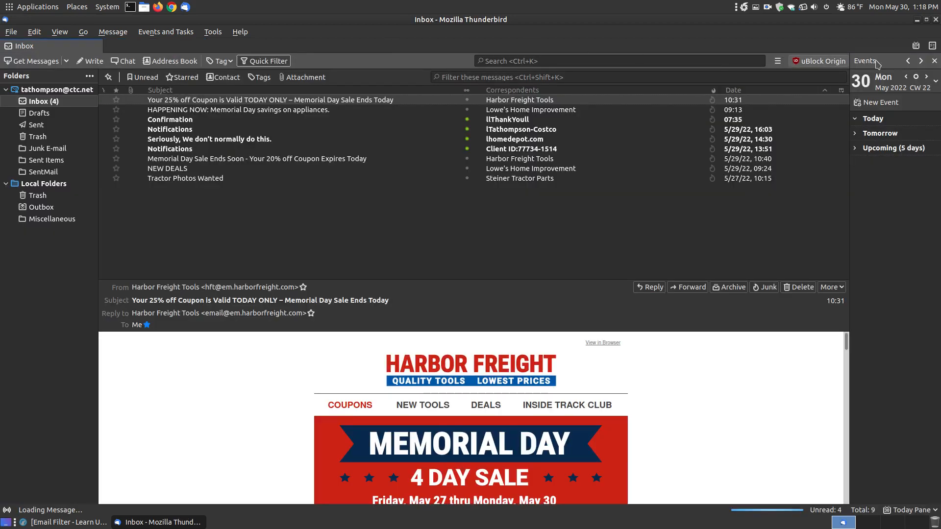
click(917, 20)
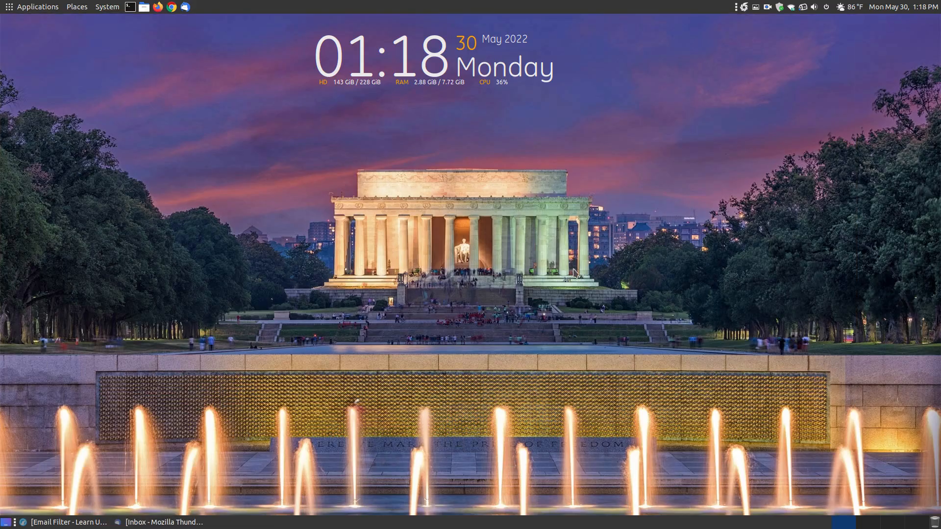